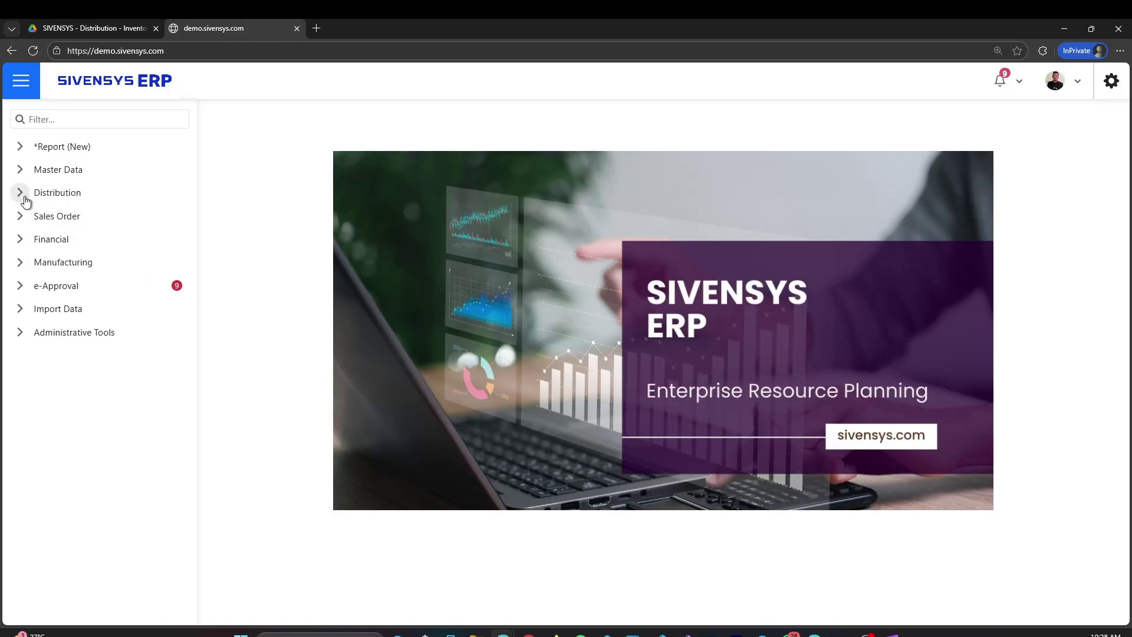
# - Open the Inventory Report by Date among the grid-mode inventory reports of the Distribution module
pyautogui.click(25, 198)
pyautogui.click(32, 286)
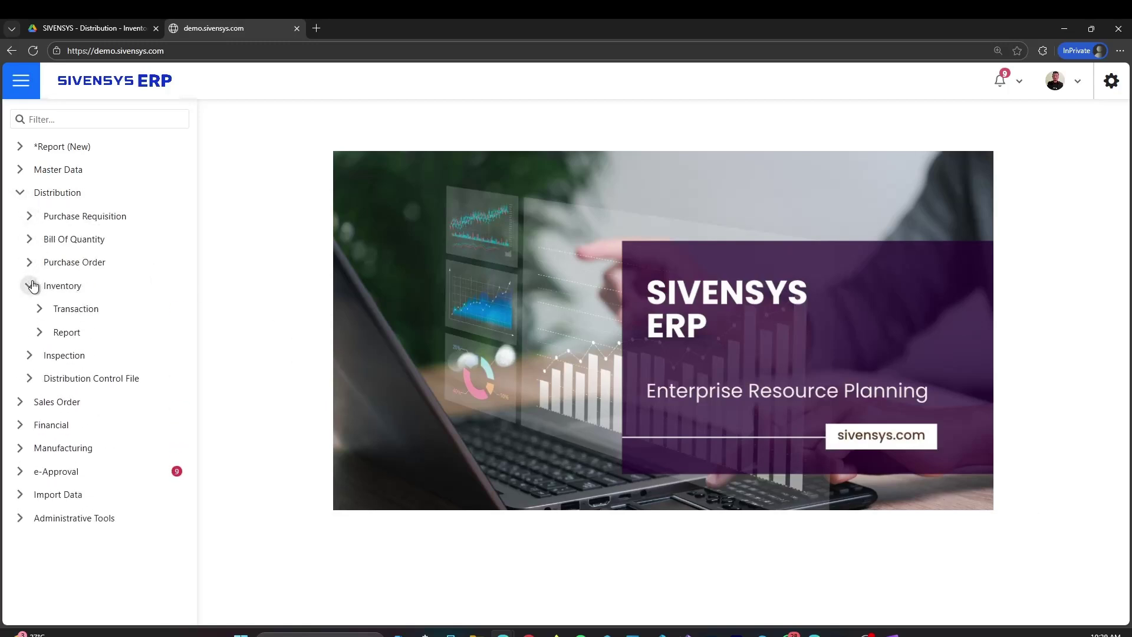
pyautogui.click(40, 332)
pyautogui.click(50, 357)
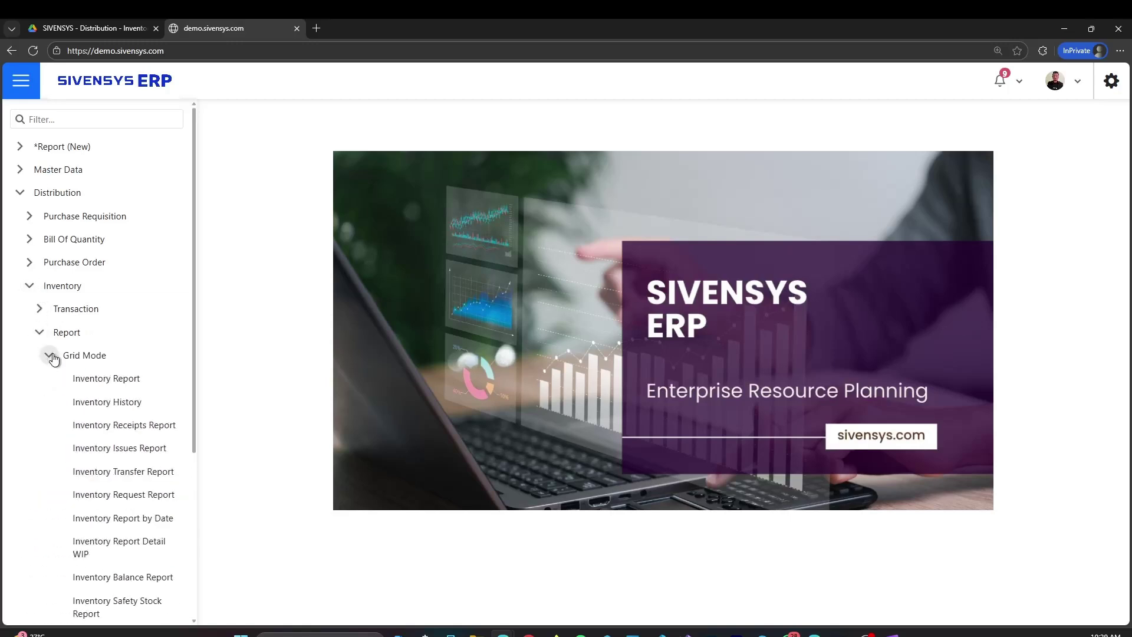
pyautogui.scroll(-2, 53, 358)
pyautogui.click(156, 404)
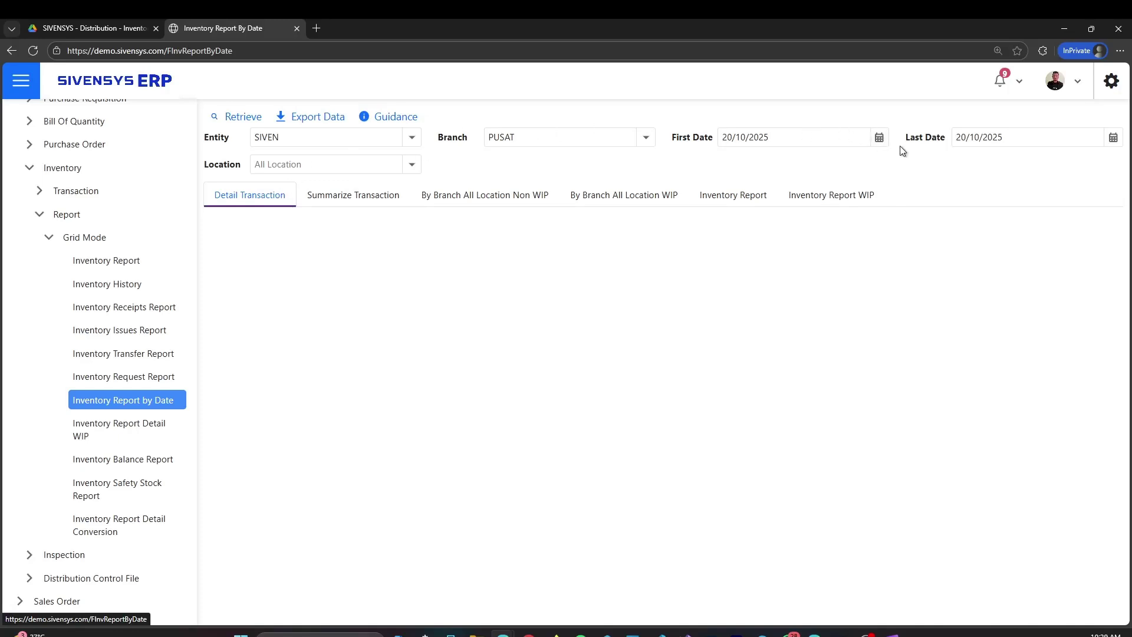
# - Retrieve the Detail Transaction report with first date 01/10/2025 and location GUDANG ATK
pyautogui.click(878, 142)
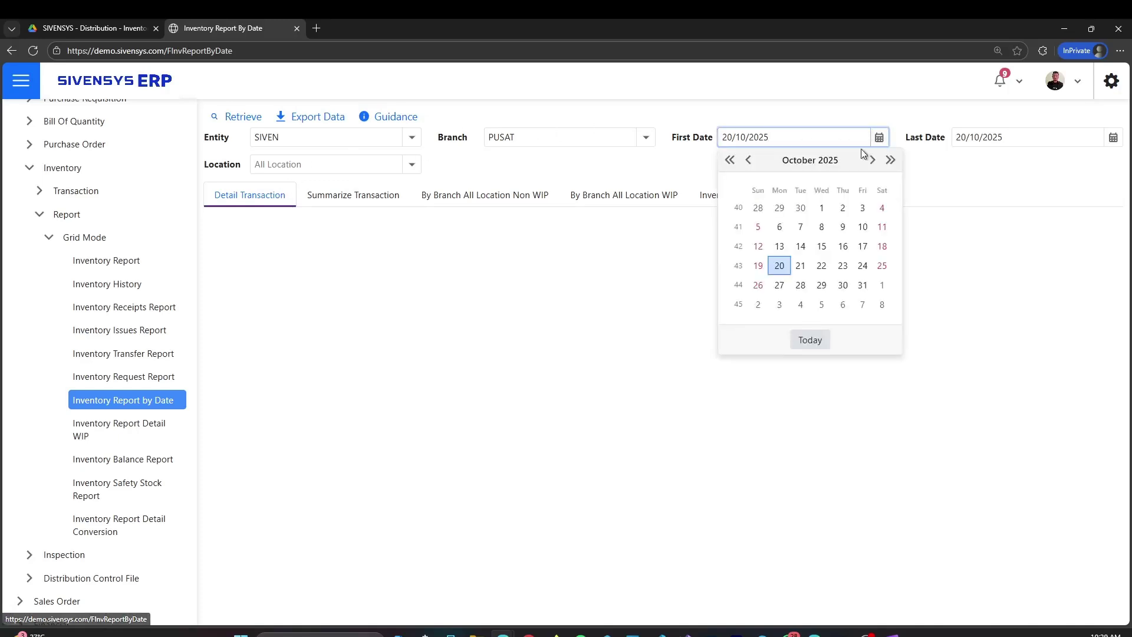
pyautogui.click(820, 214)
pyautogui.click(413, 165)
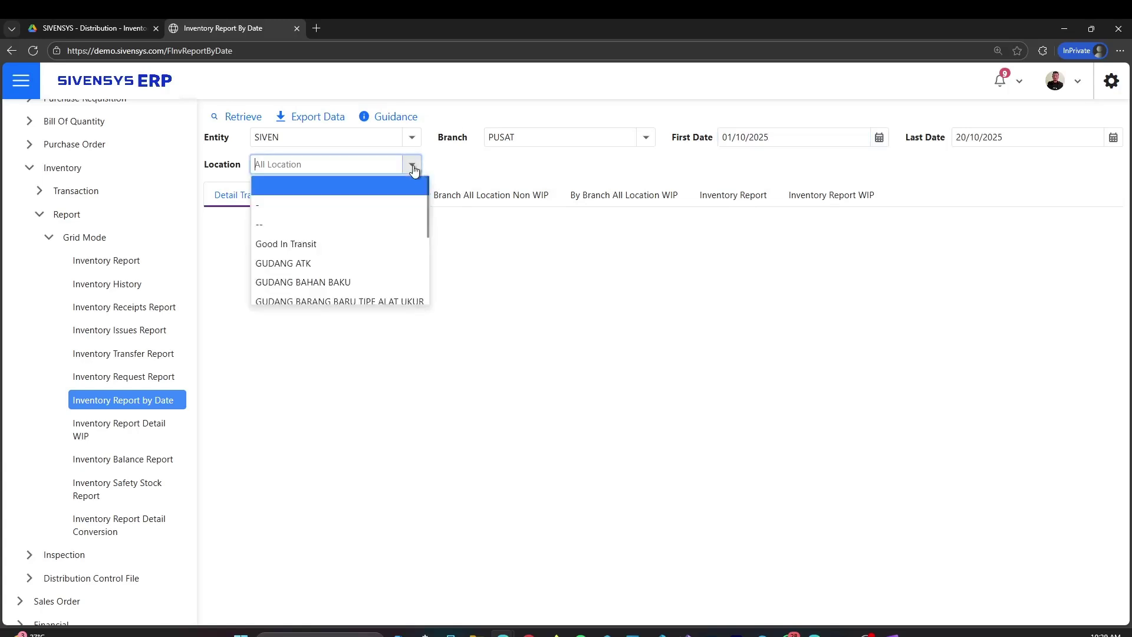
pyautogui.click(310, 266)
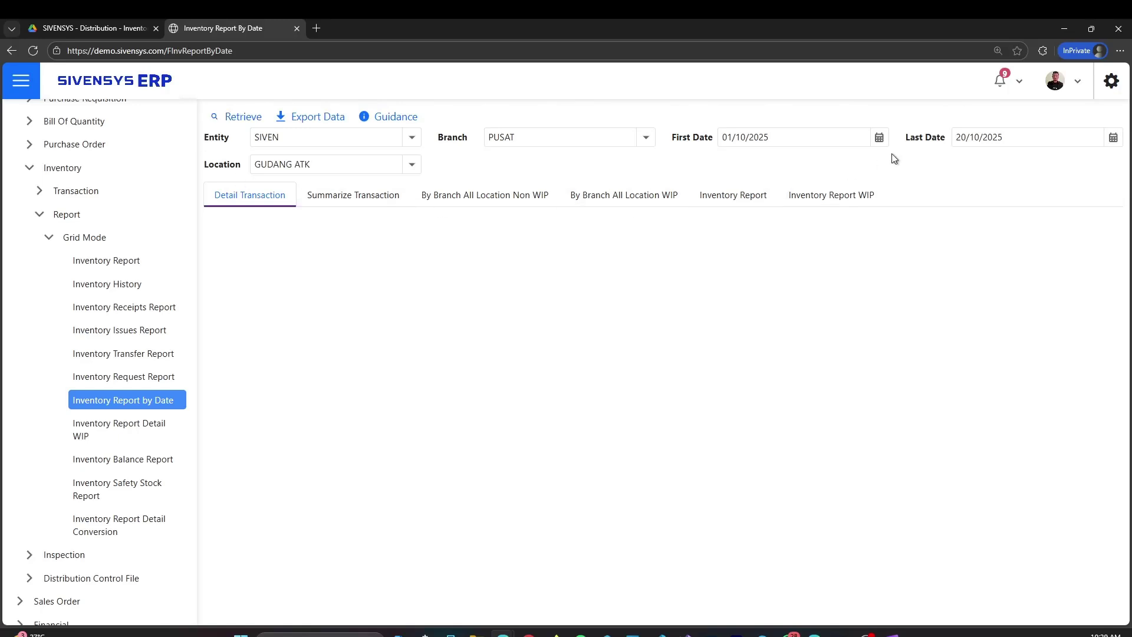
pyautogui.click(232, 122)
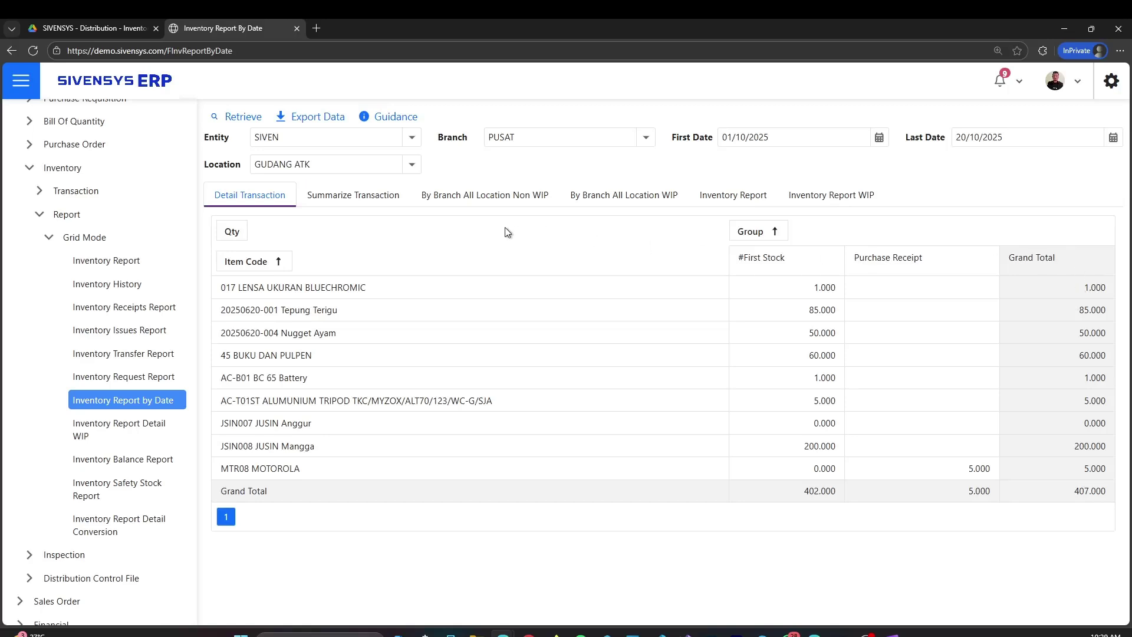
# - Retrieve the Summarize Transaction report and the By Branch All Location Non WIP report for the same period
pyautogui.click(354, 207)
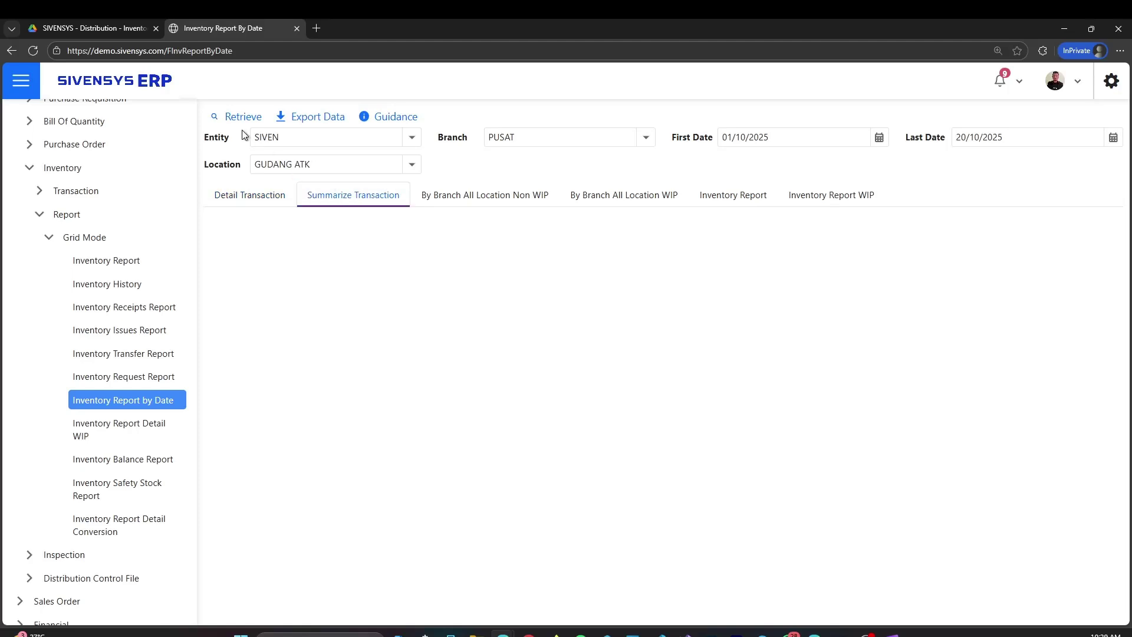
pyautogui.click(222, 118)
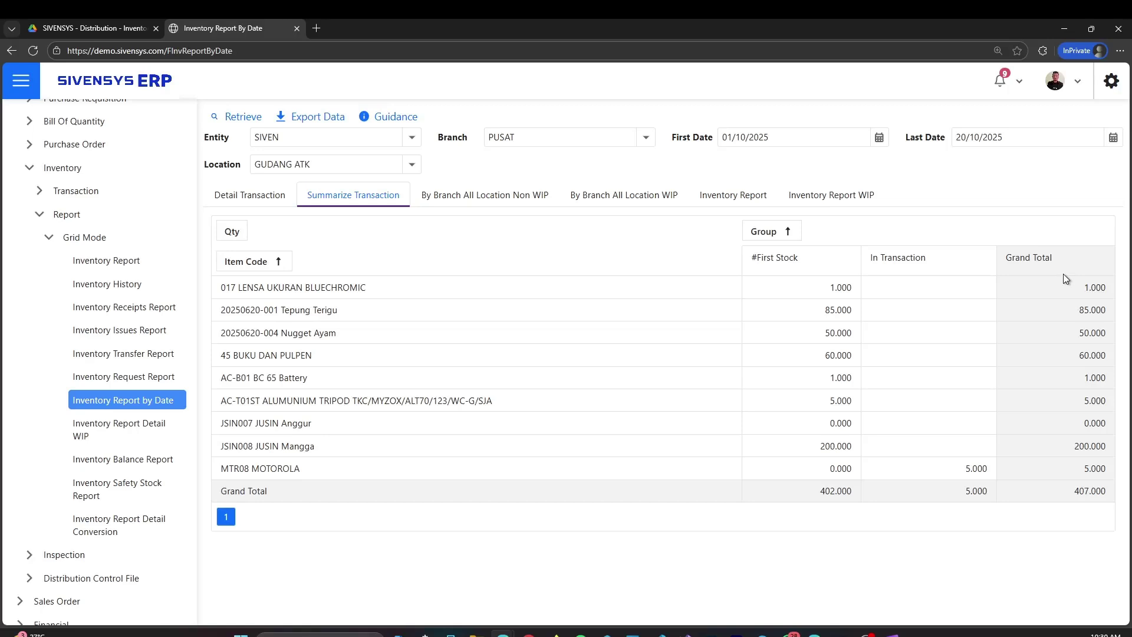
pyautogui.click(487, 196)
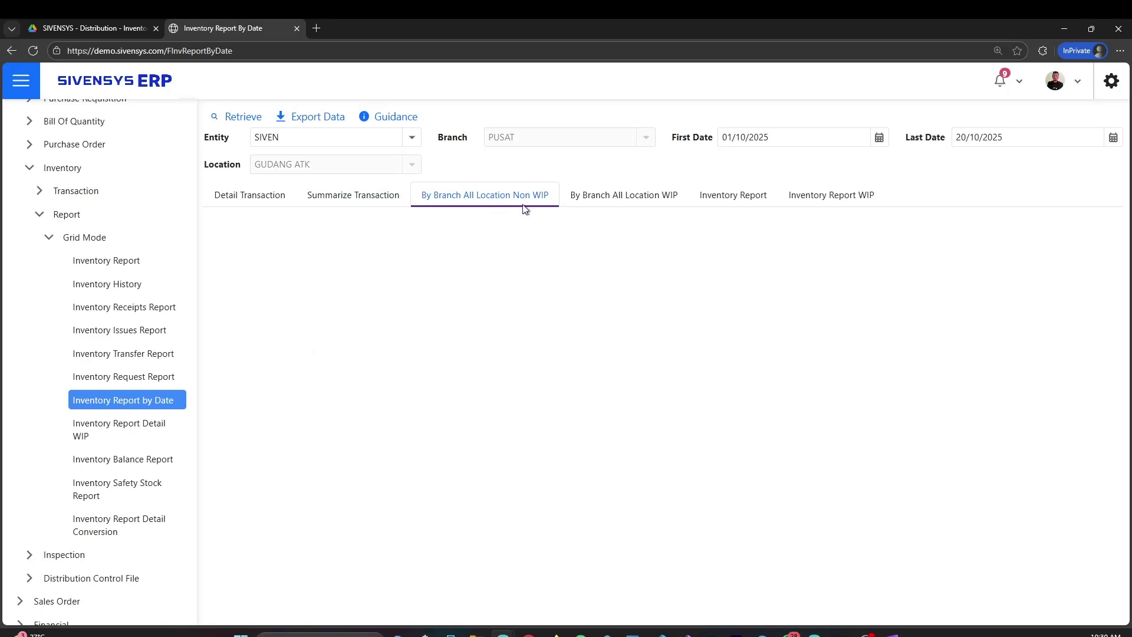
pyautogui.click(231, 118)
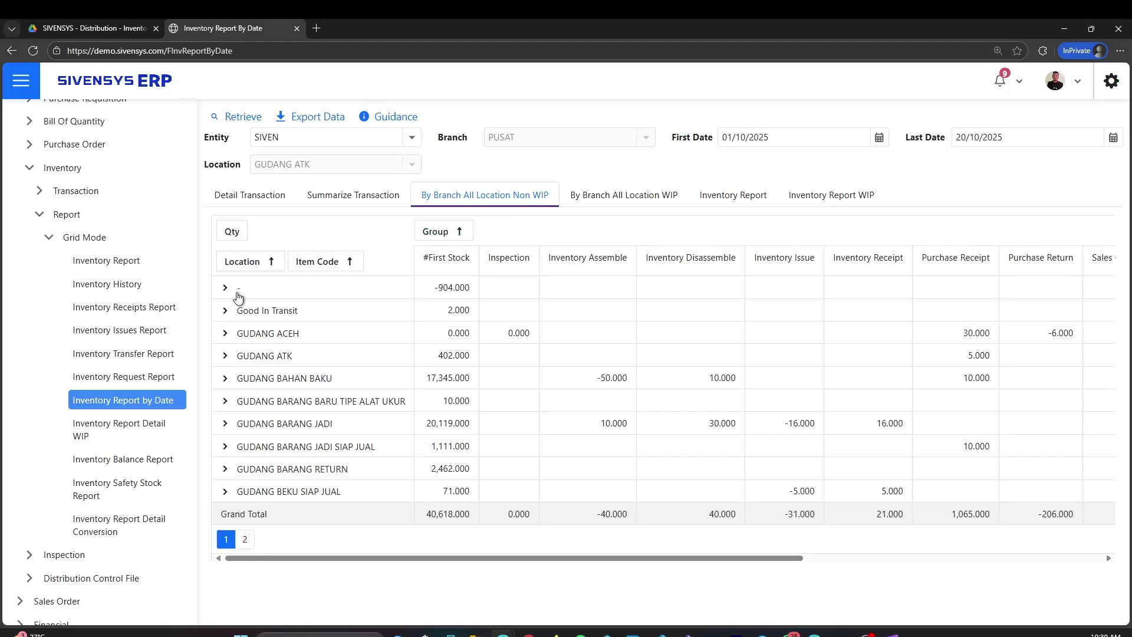
# - Examine the item breakdowns of GUDANG BARANG BARU TIPE ALAT UKUR, GUDANG BAHAN BAKU and GUDANG ATK, collapsing each location again
pyautogui.click(226, 403)
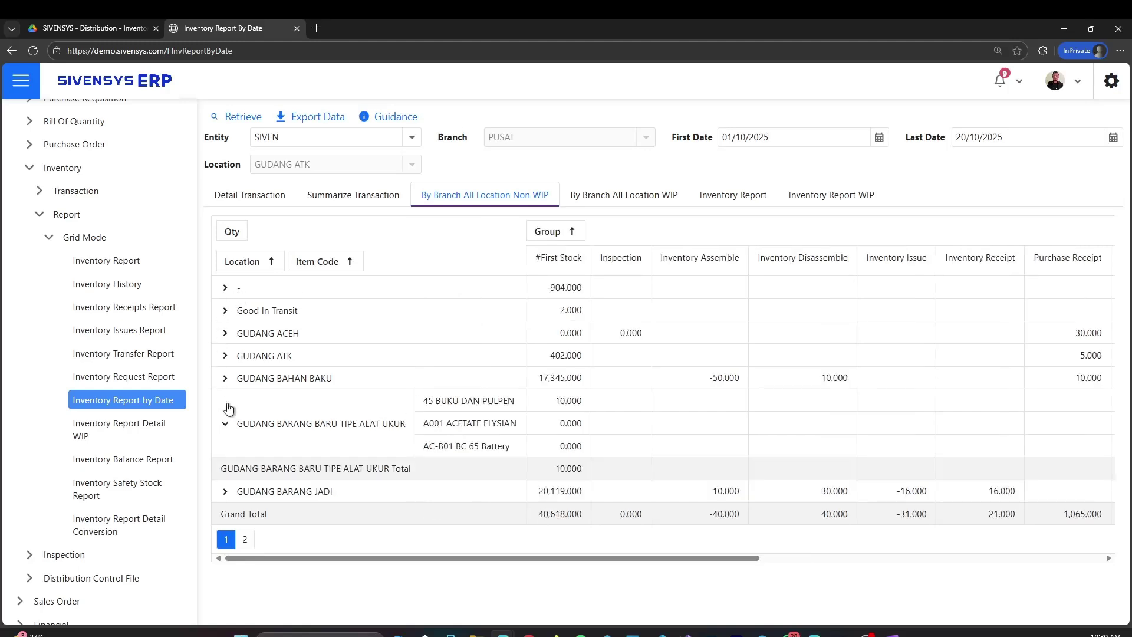
pyautogui.click(226, 378)
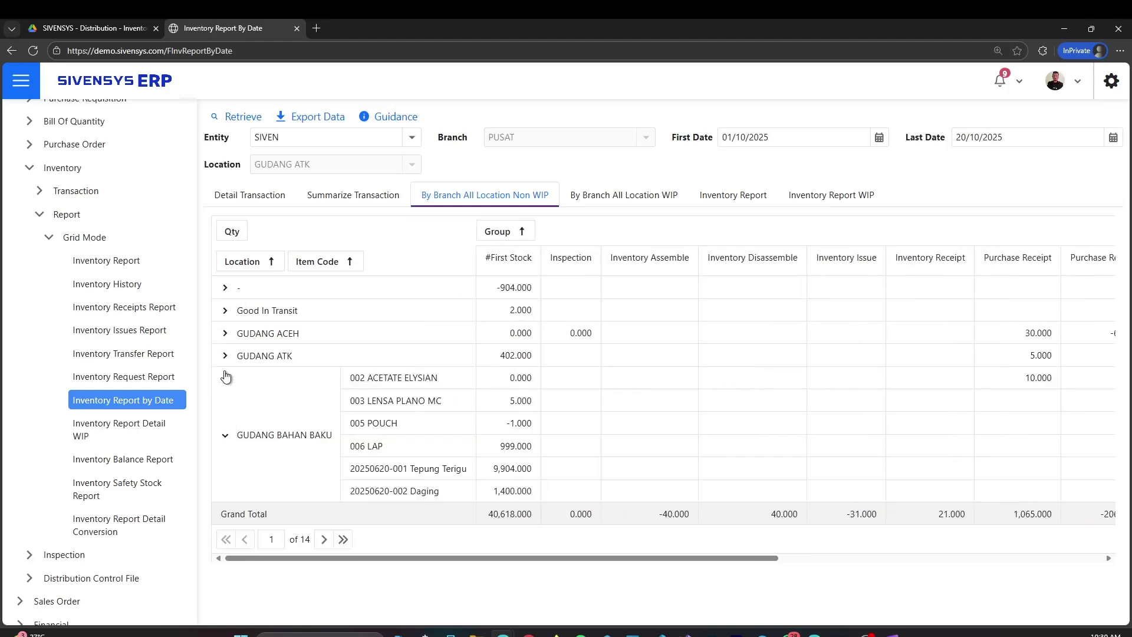
pyautogui.click(225, 436)
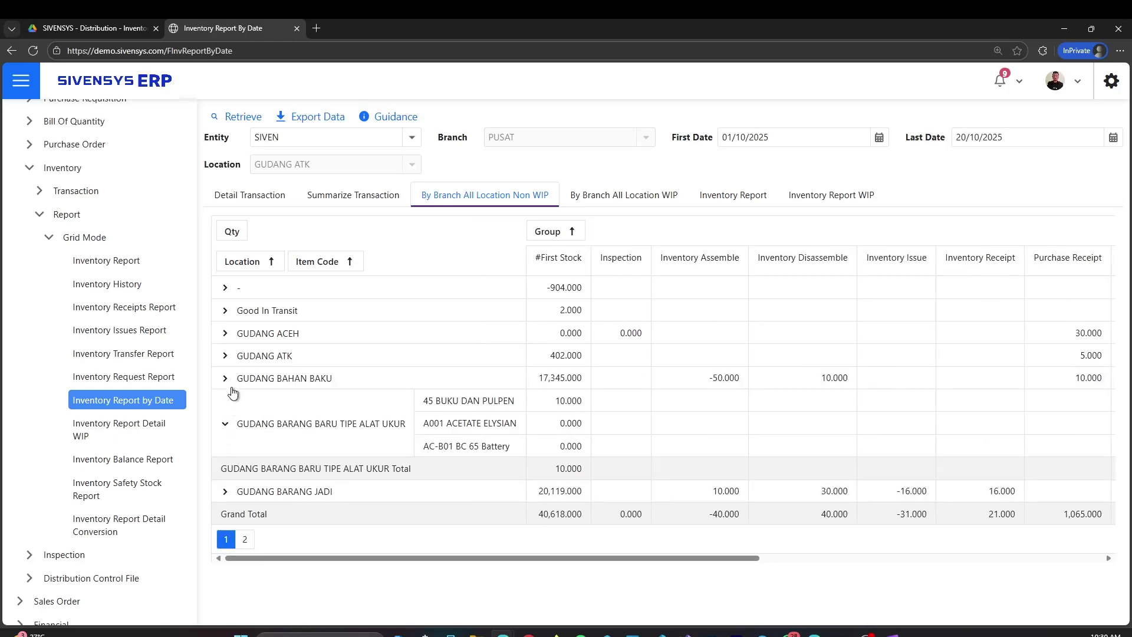
pyautogui.click(226, 424)
pyautogui.click(225, 356)
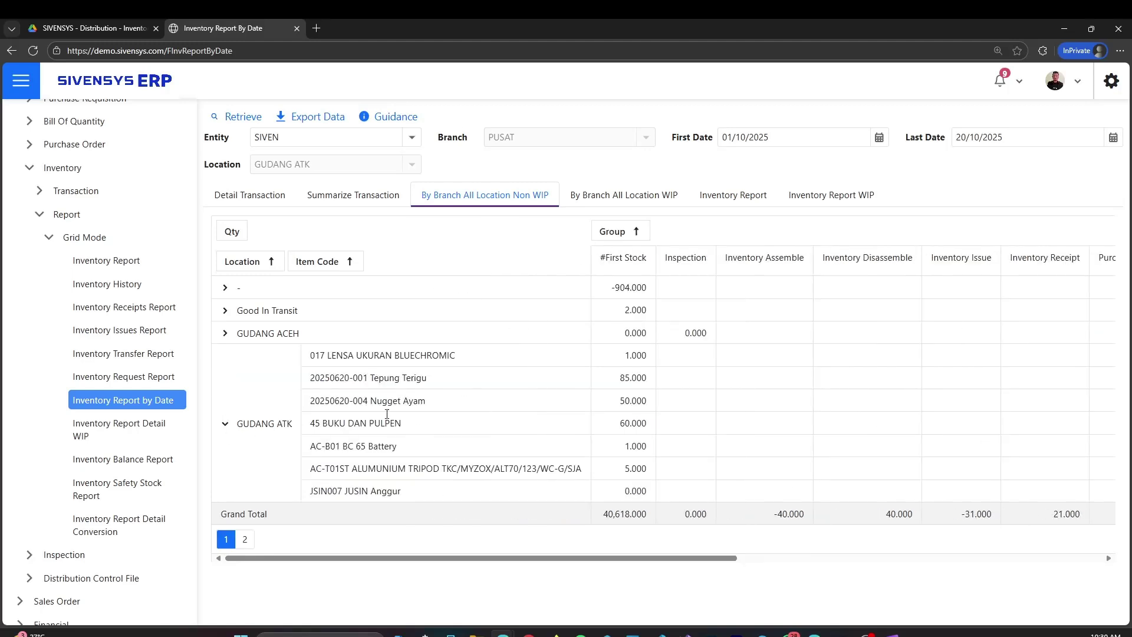
pyautogui.click(226, 424)
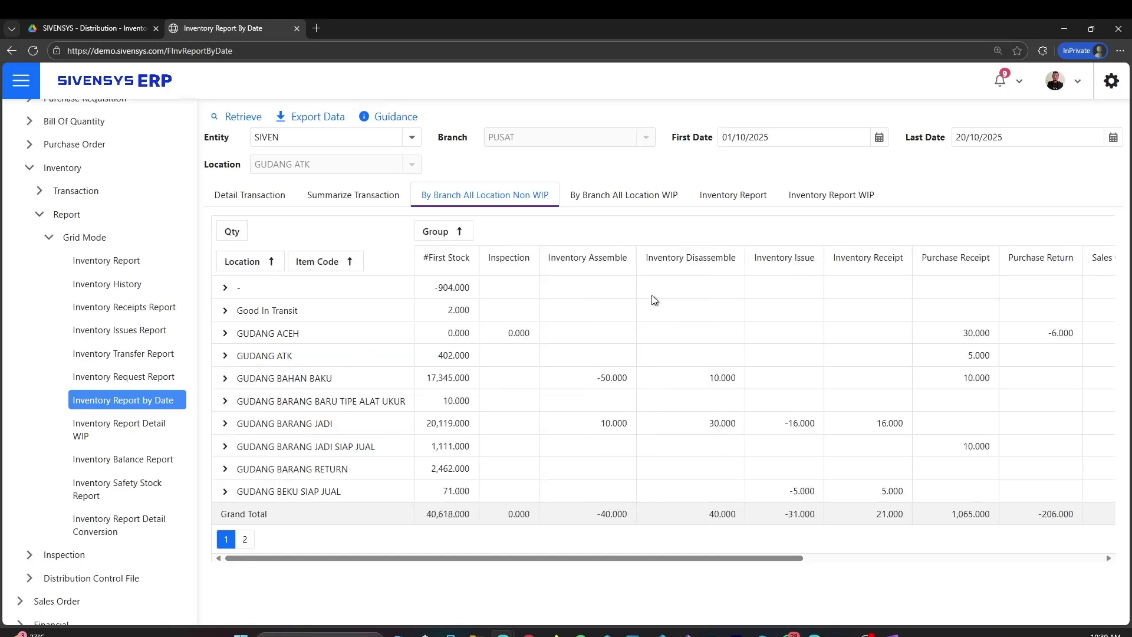
# - Retrieve the By Branch All Location WIP report and expand the WIP location to list its items
pyautogui.click(615, 203)
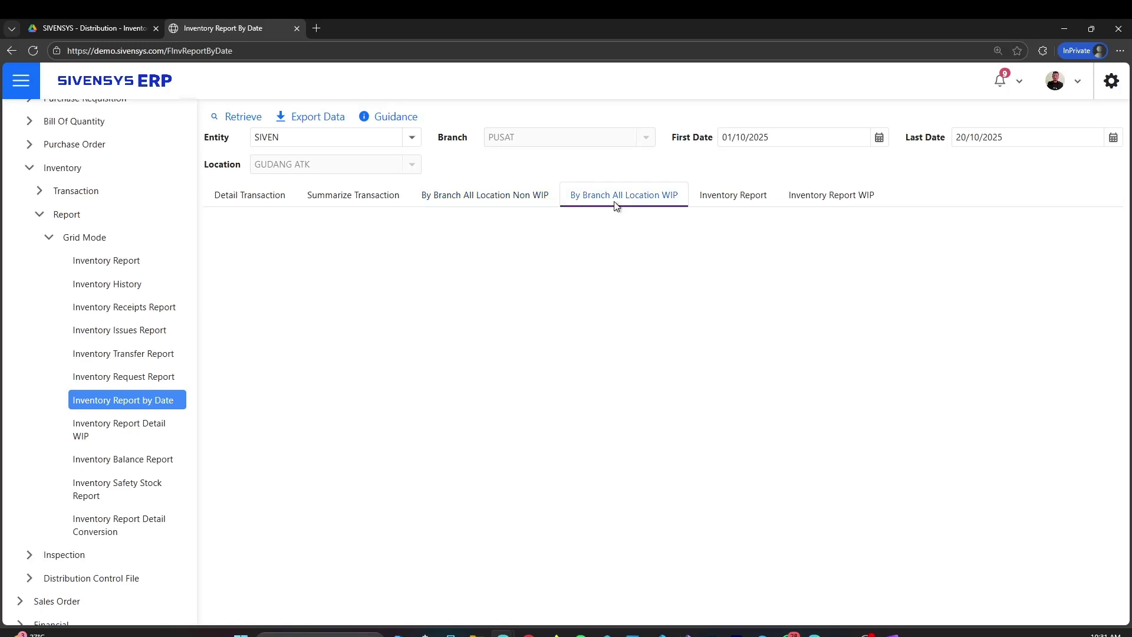
pyautogui.click(241, 121)
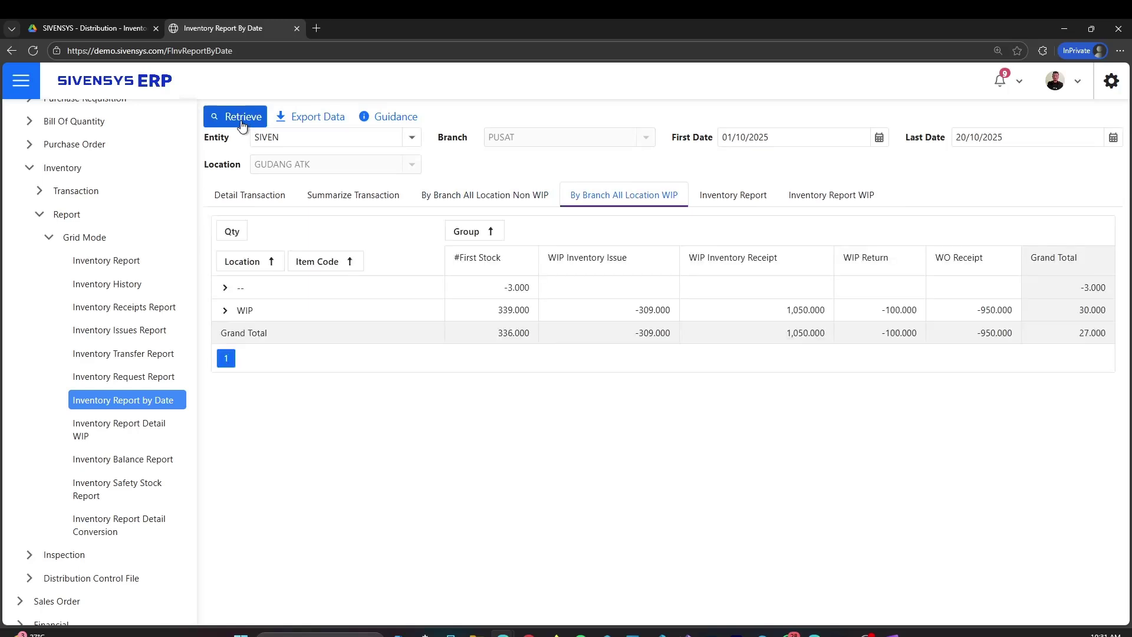
pyautogui.click(225, 310)
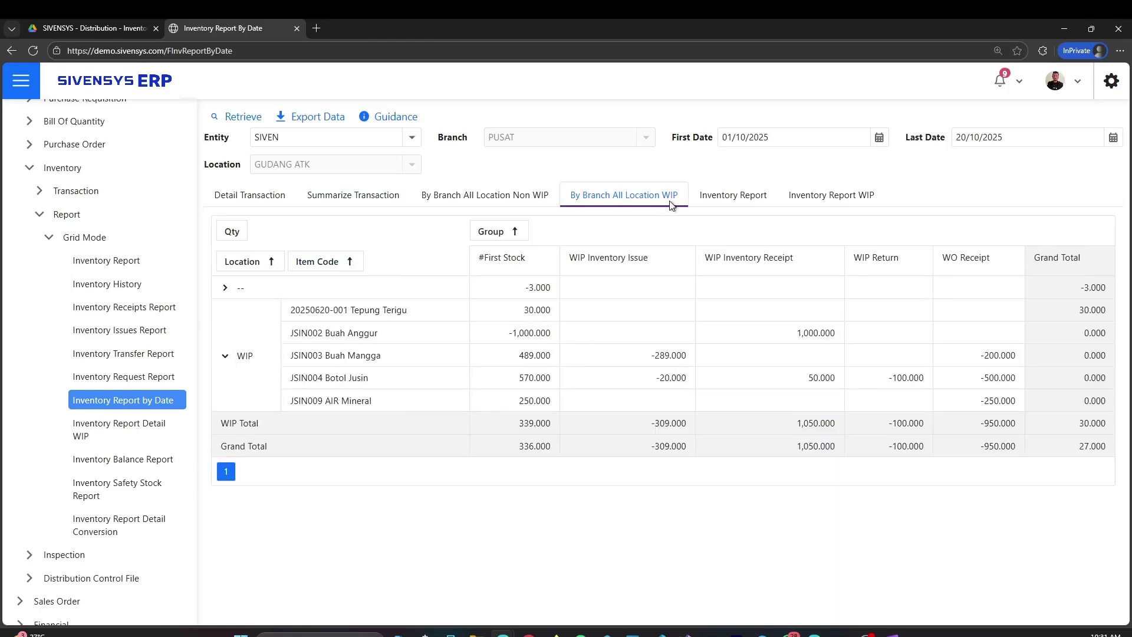
pyautogui.click(223, 358)
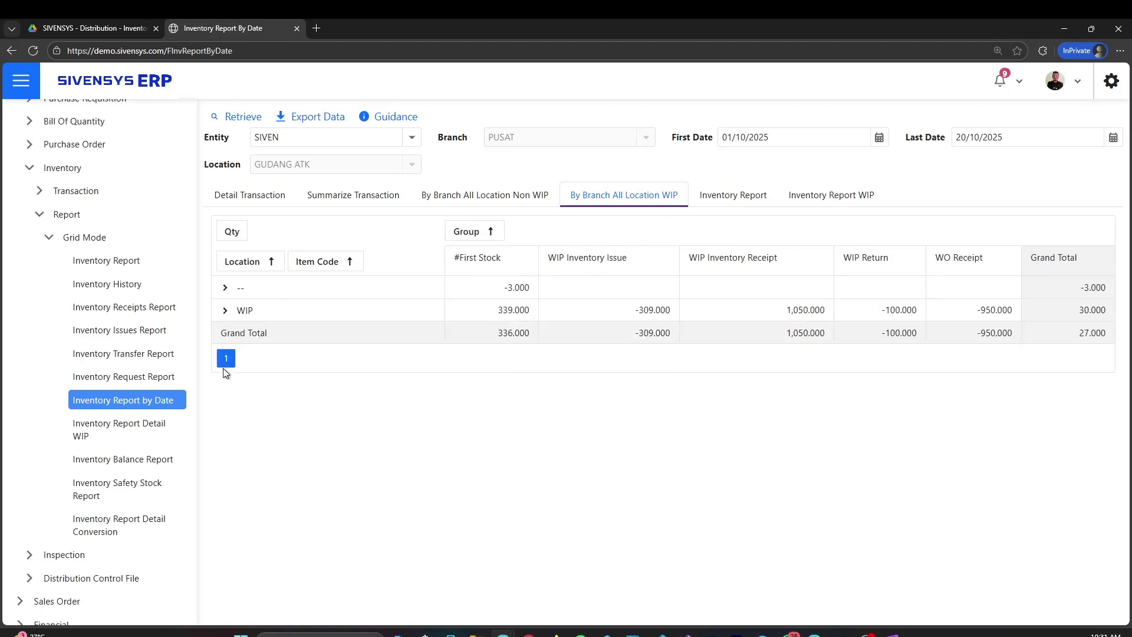
pyautogui.click(225, 312)
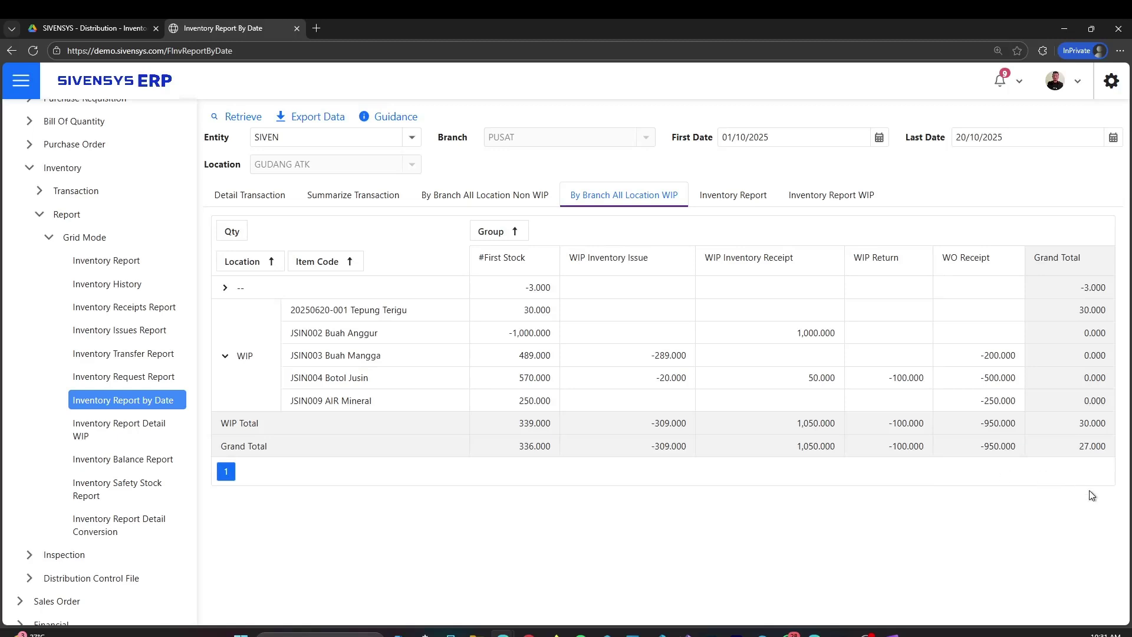
# - Retrieve the Inventory Report and look through its item rows and its warehouse, quantity and cost columns
pyautogui.click(748, 206)
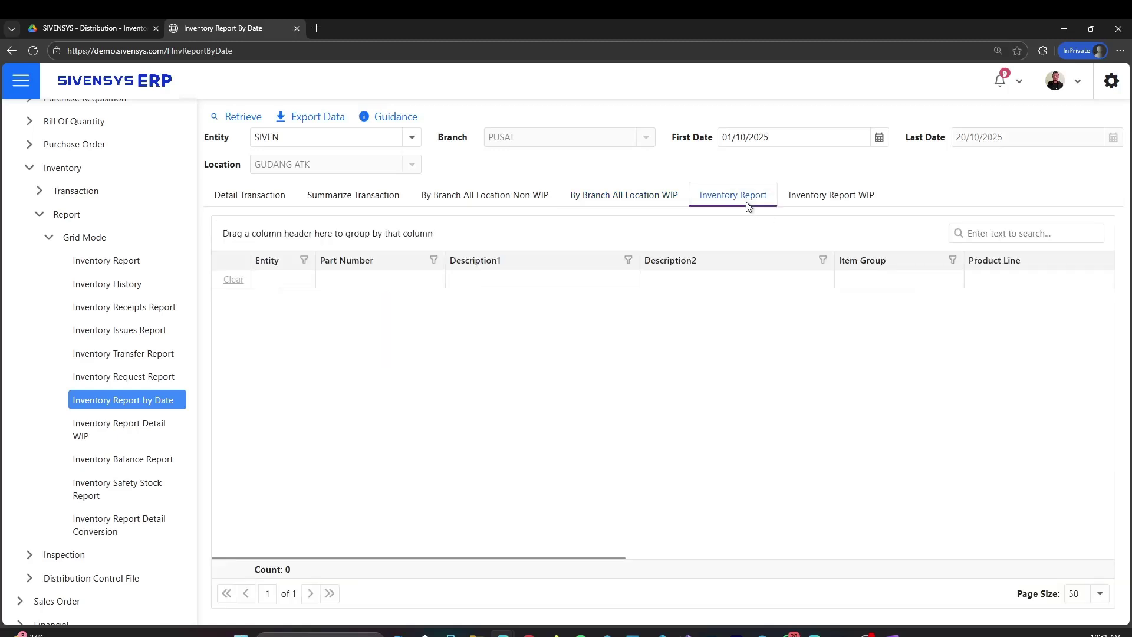
pyautogui.click(242, 121)
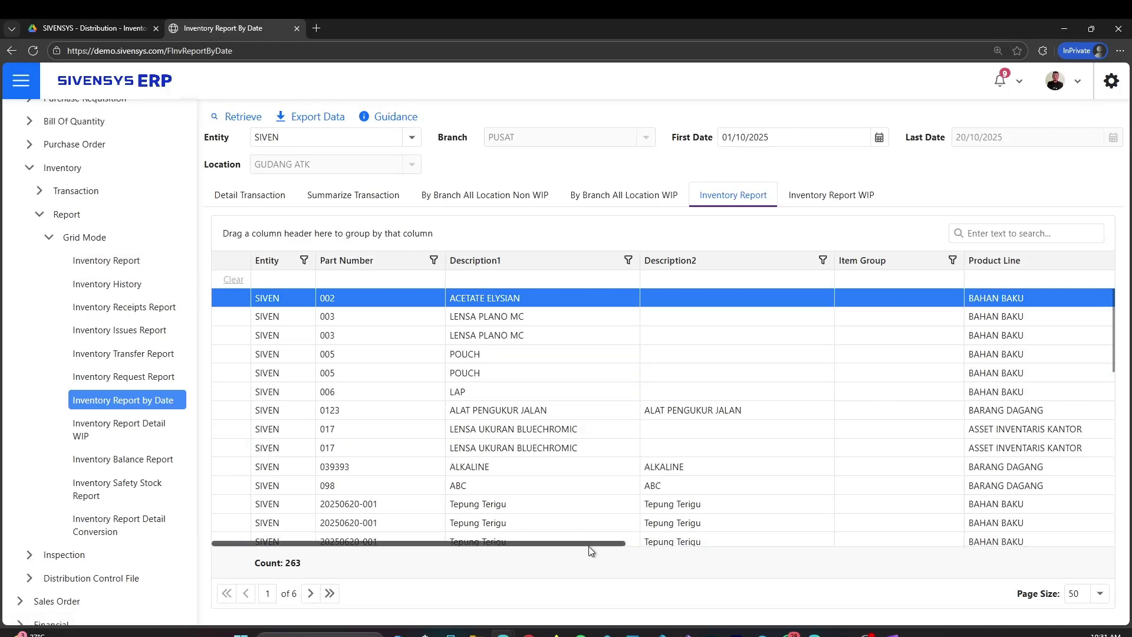
pyautogui.moveTo(588, 546); pyautogui.dragTo(1022, 546)
pyautogui.scroll(-1, 971, 486)
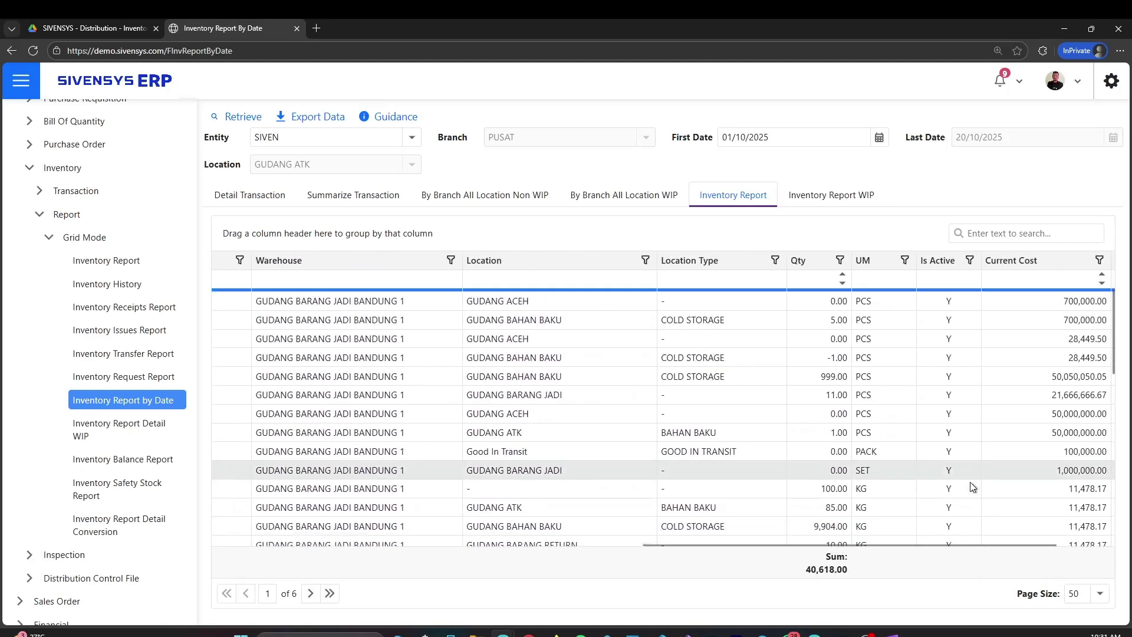
pyautogui.scroll(-3, 972, 486)
pyautogui.moveTo(1120, 372); pyautogui.dragTo(1116, 475)
pyautogui.click(1050, 182)
pyautogui.scroll(10, 1120, 497)
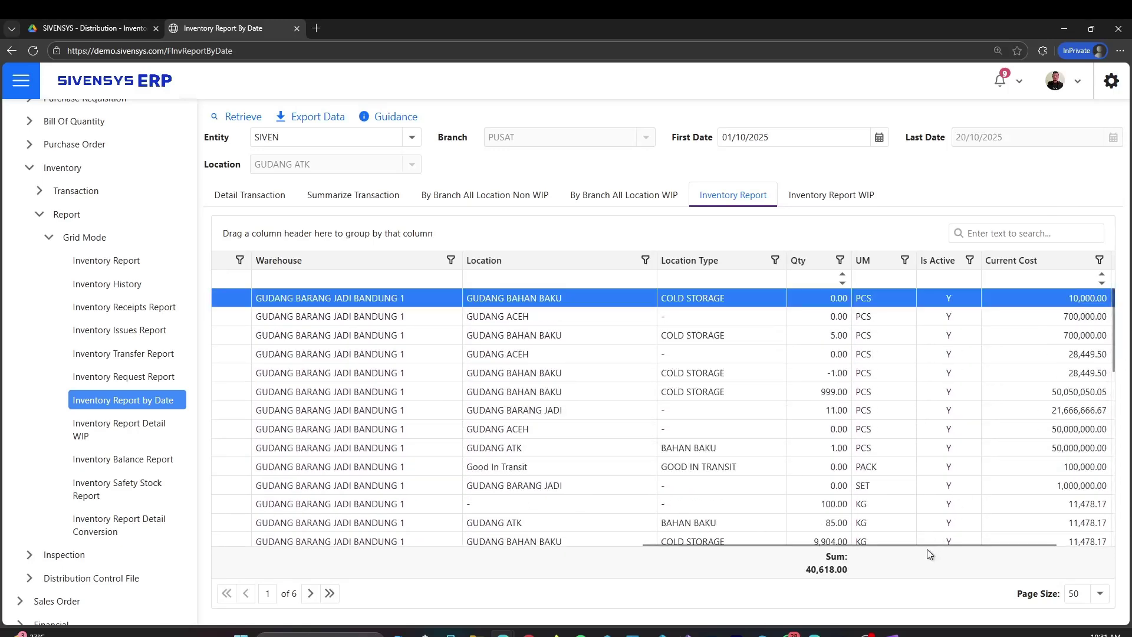
pyautogui.moveTo(927, 544); pyautogui.dragTo(492, 534)
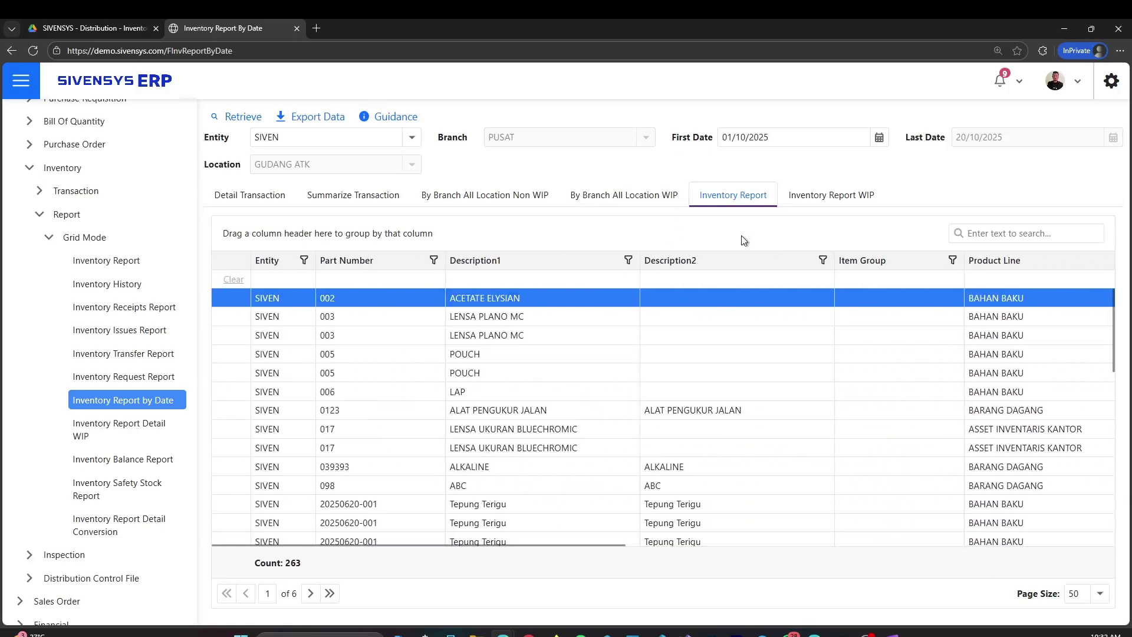
# - Retrieve the Inventory Report WIP data
pyautogui.click(820, 195)
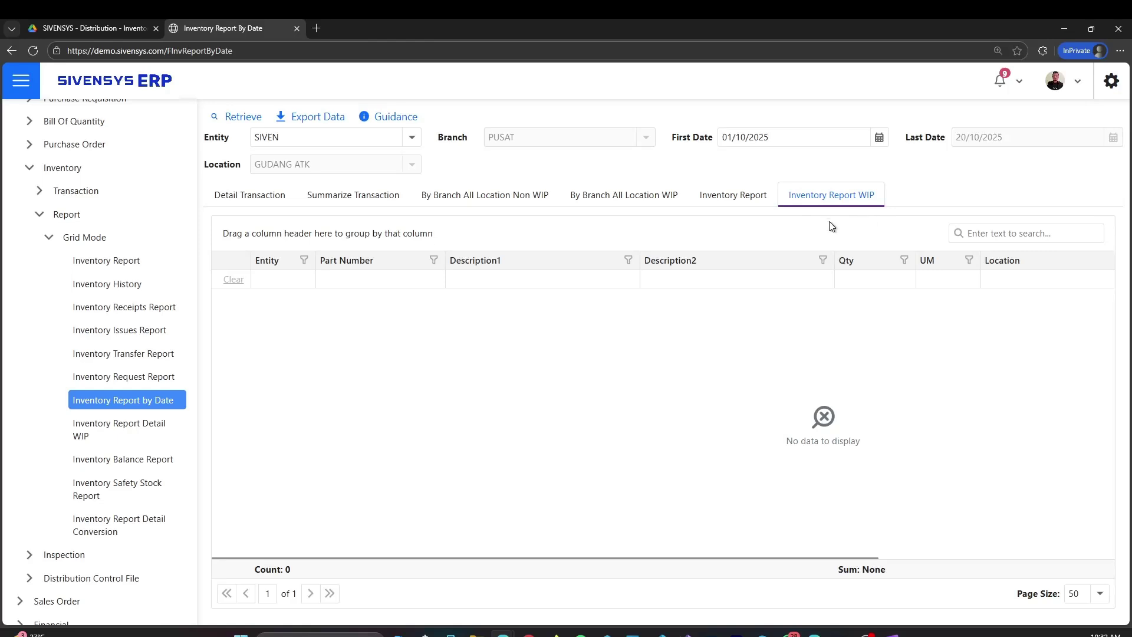
pyautogui.click(237, 117)
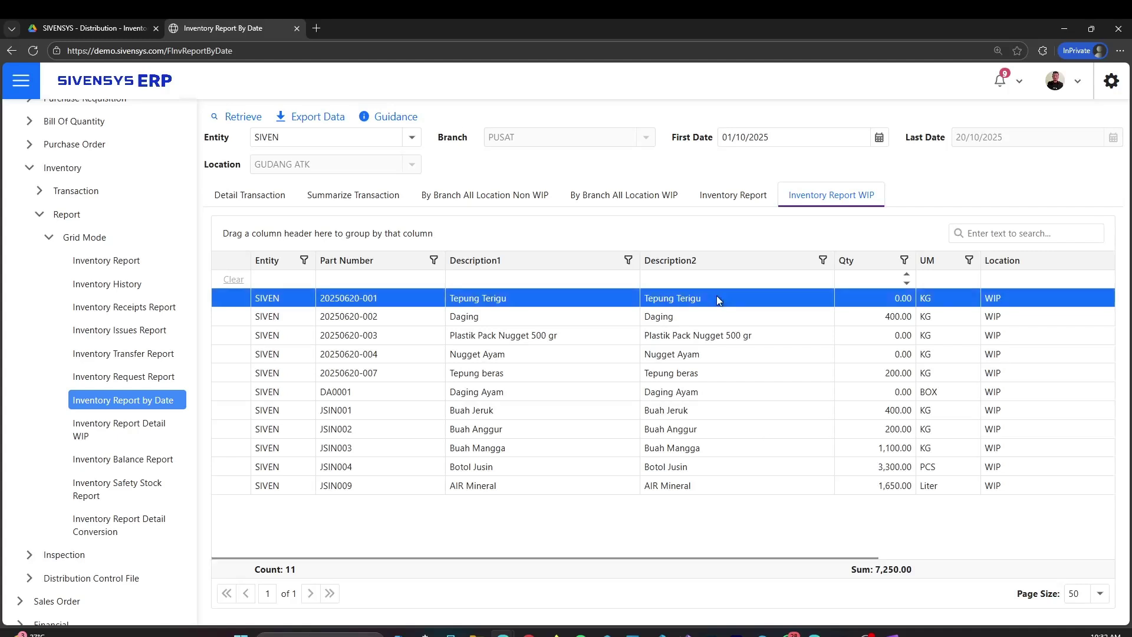
pyautogui.click(878, 137)
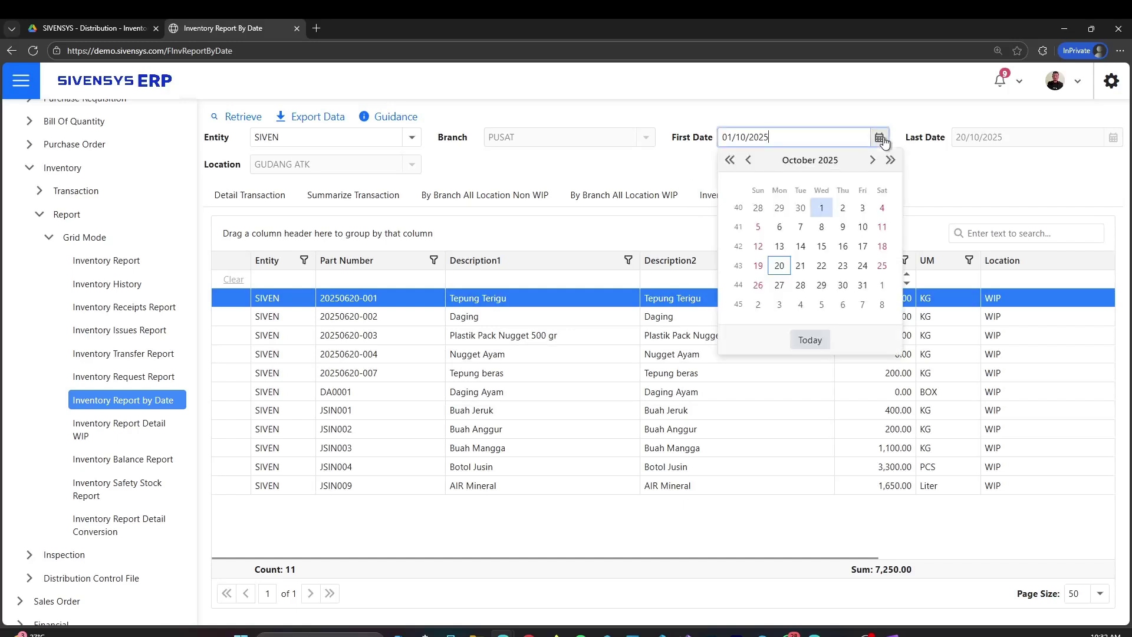
pyautogui.click(730, 161)
pyautogui.click(730, 160)
pyautogui.click(730, 161)
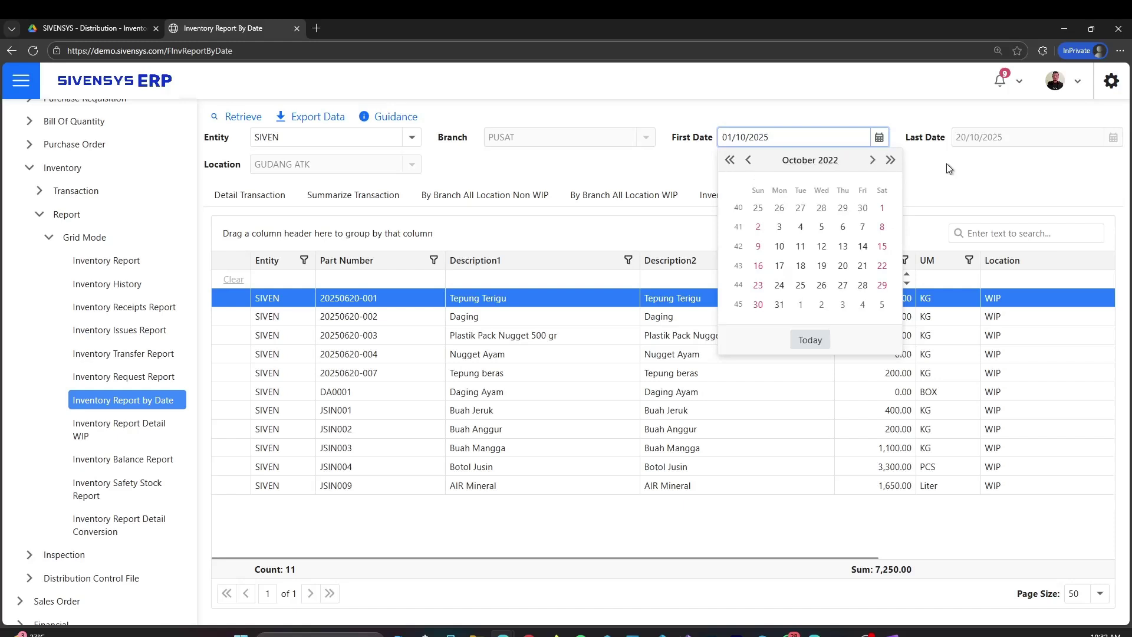
pyautogui.click(946, 164)
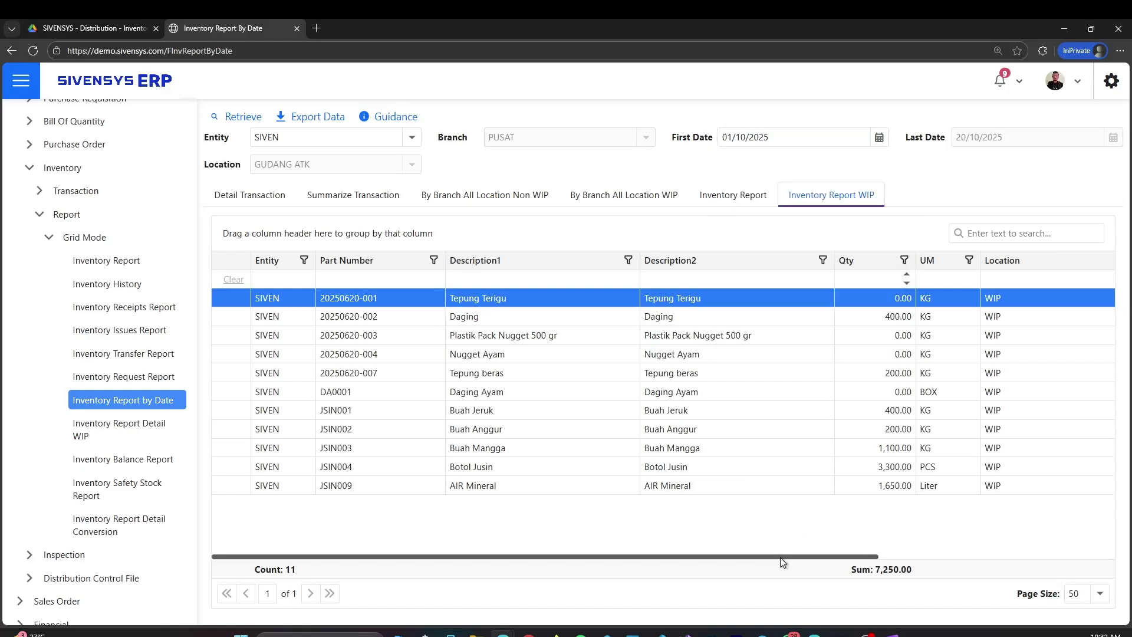
# - Examine the Cost and Total Cost columns of the WIP inventory items
pyautogui.moveTo(789, 557); pyautogui.dragTo(1023, 558)
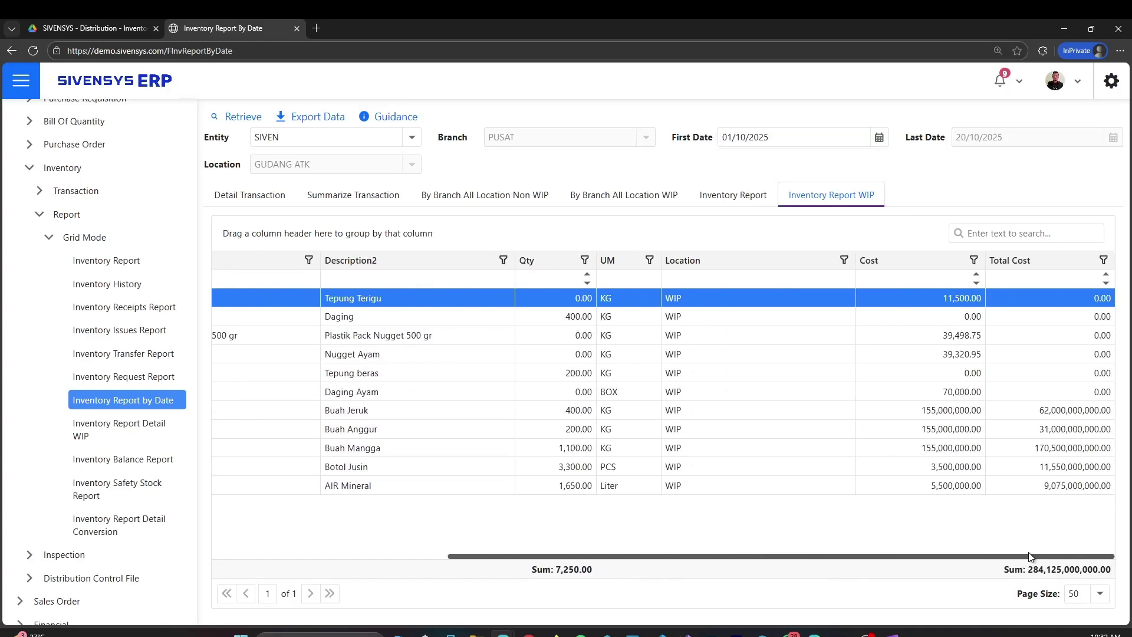
pyautogui.moveTo(1030, 557); pyautogui.dragTo(780, 561)
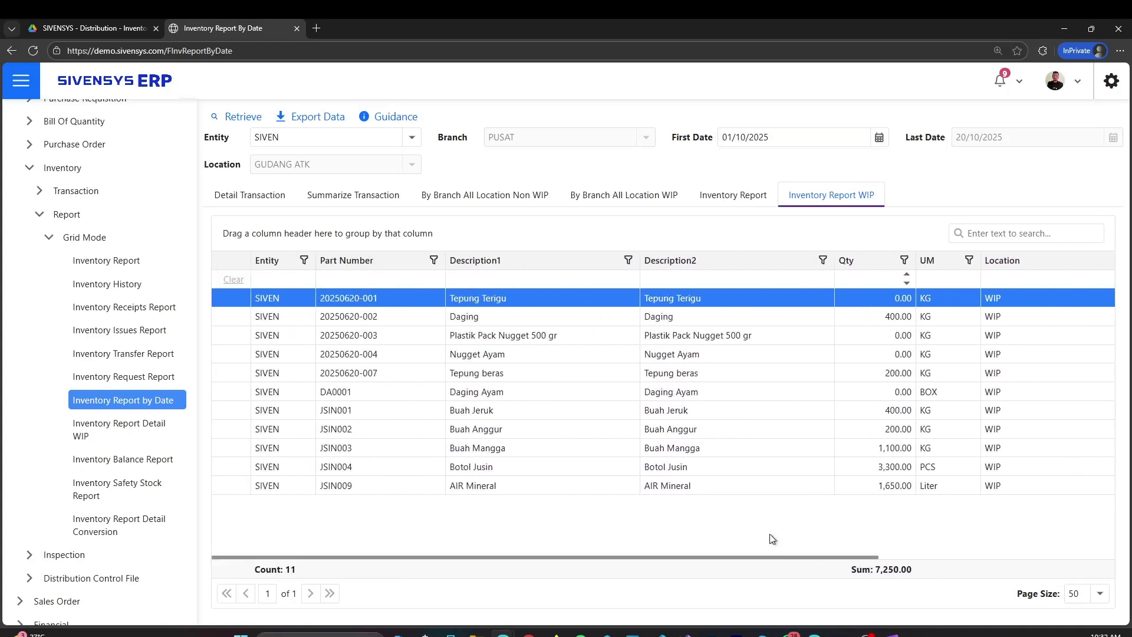